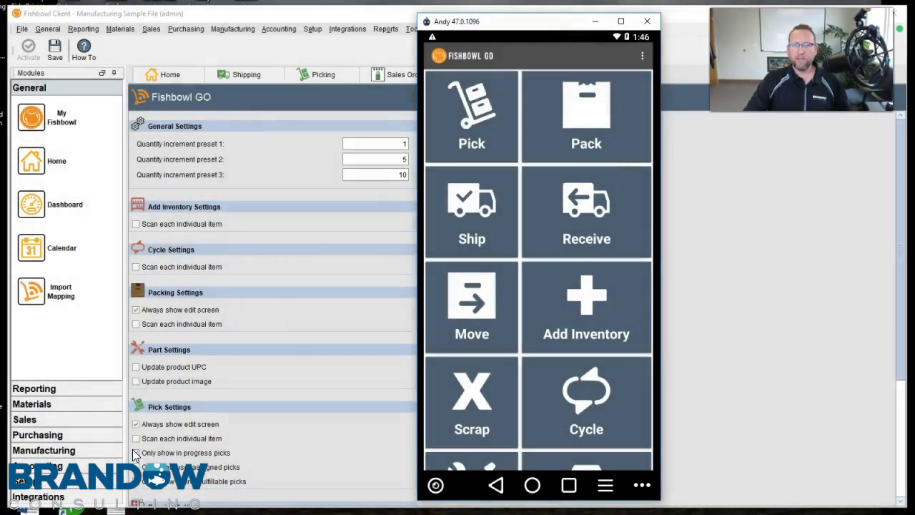
# Enable the option to show only in-progress picks in the Fishbowl GO Pick Settings
pyautogui.click(136, 453)
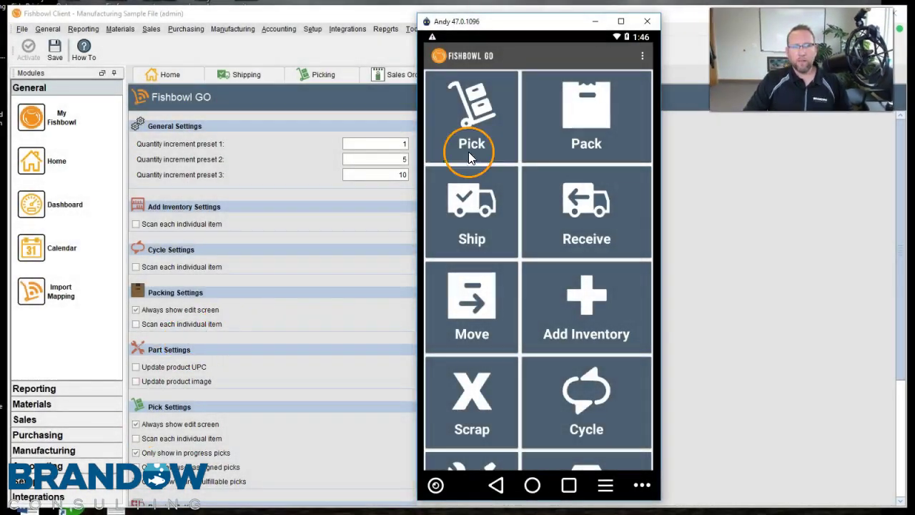
pyautogui.moveTo(523, 24); pyautogui.dragTo(694, 29)
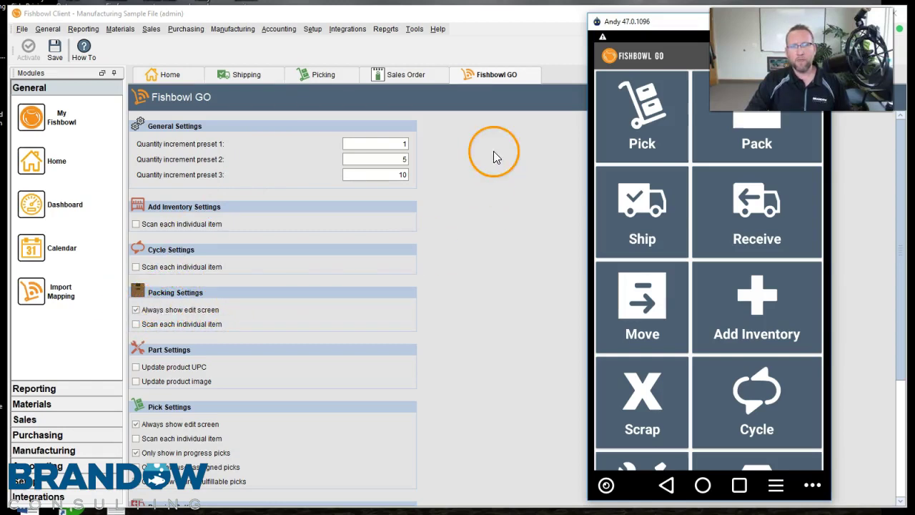
pyautogui.click(348, 30)
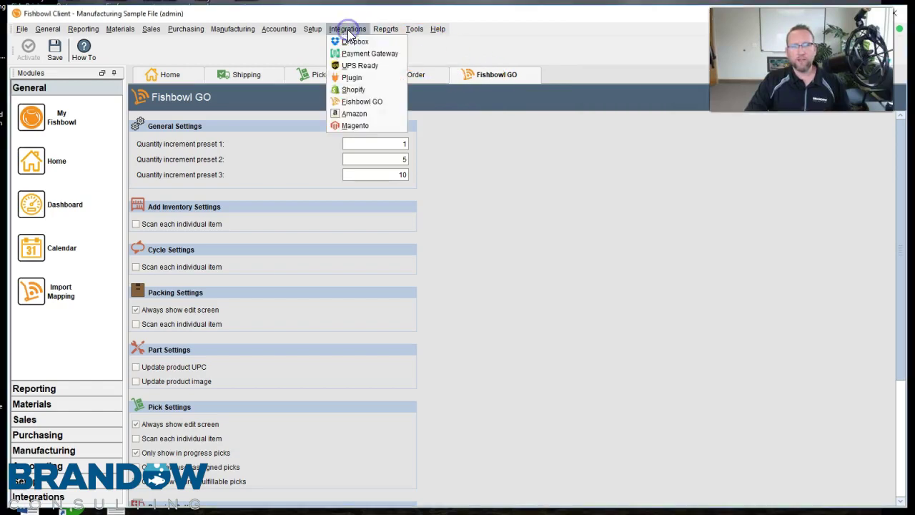
pyautogui.click(490, 76)
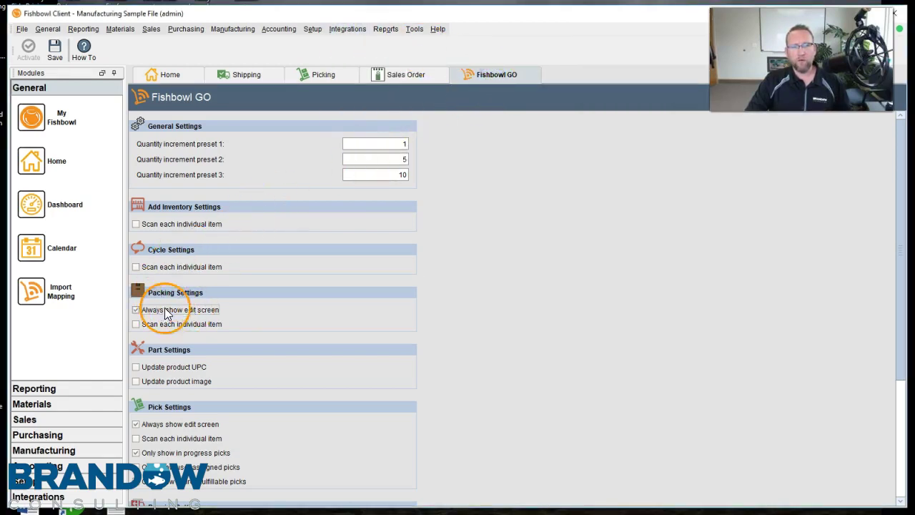
# Display the Shipping module and switch to the Andy emulator, placing its window over the shipment details
pyautogui.click(246, 75)
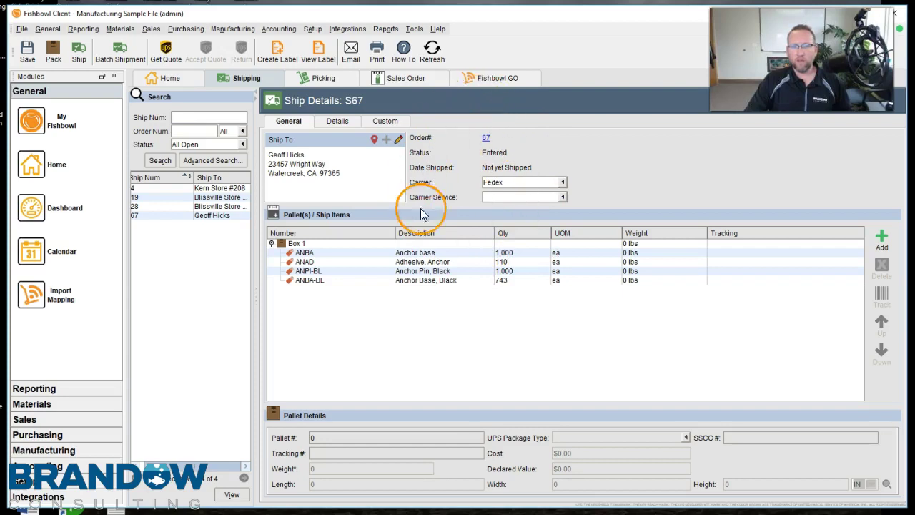
pyautogui.hotkey('alt', 'Tab')
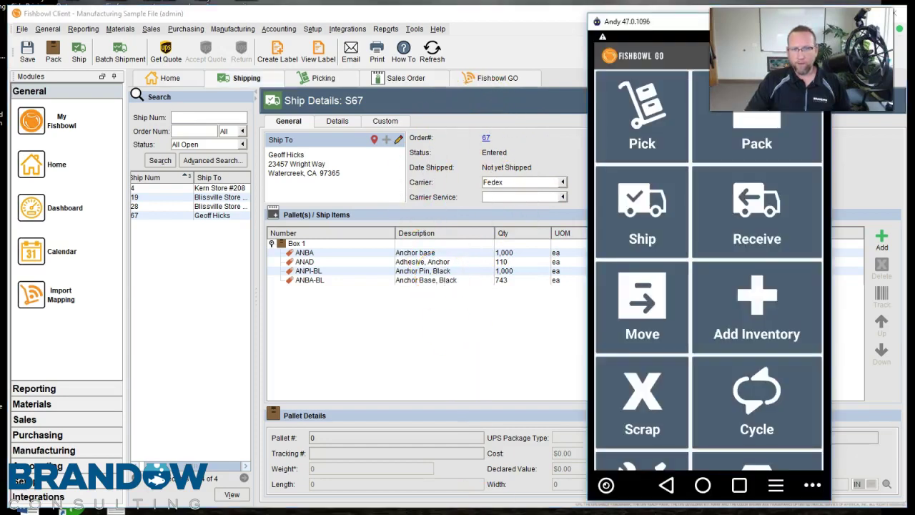
pyautogui.moveTo(667, 24); pyautogui.dragTo(294, 17)
# Open the Fedex shipment scheduled for 3/22/2019 in Fishbowl GO's Pack function
pyautogui.click(383, 109)
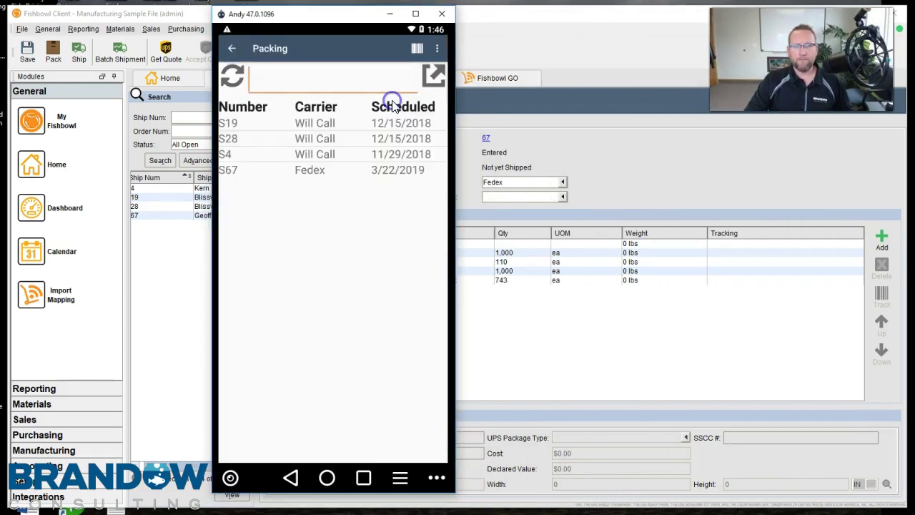
pyautogui.moveTo(359, 135); pyautogui.dragTo(314, 173)
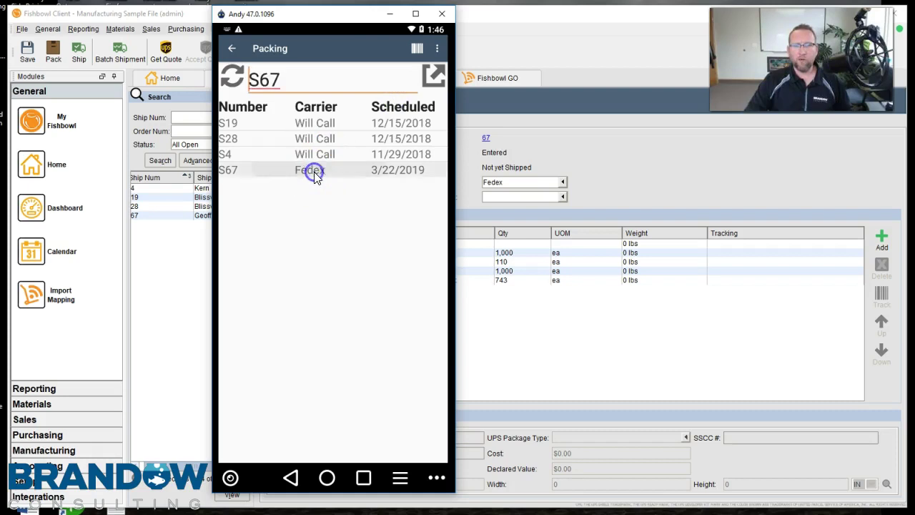
pyautogui.click(426, 84)
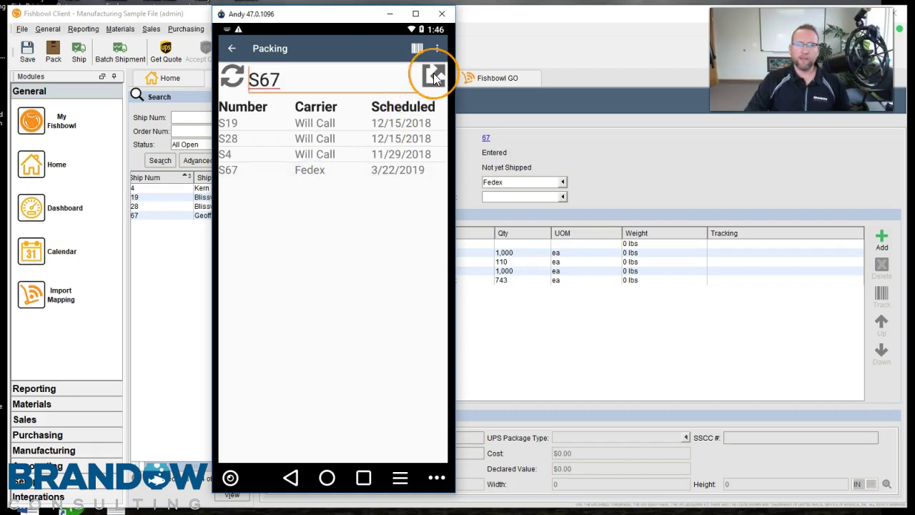
pyautogui.click(434, 75)
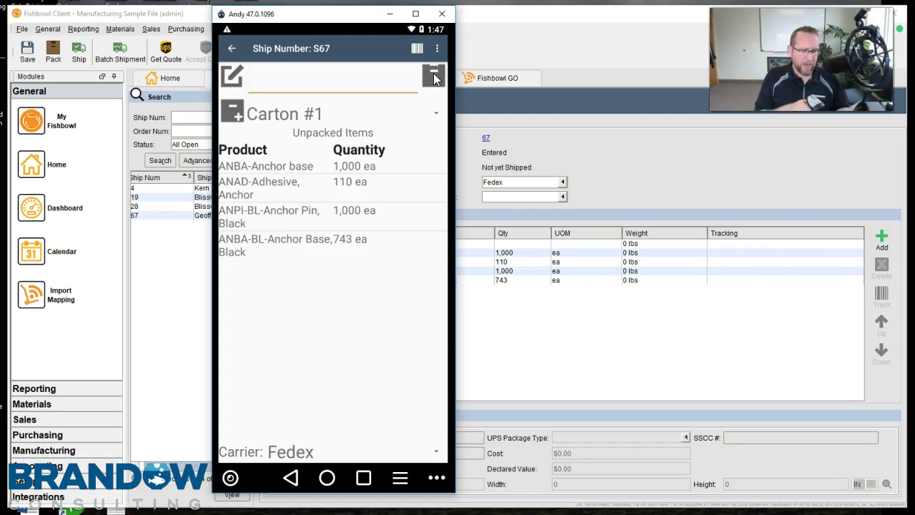
# Pack 500 ea of ANBA-BL Anchor Base, Black into Carton #1
pyautogui.click(434, 74)
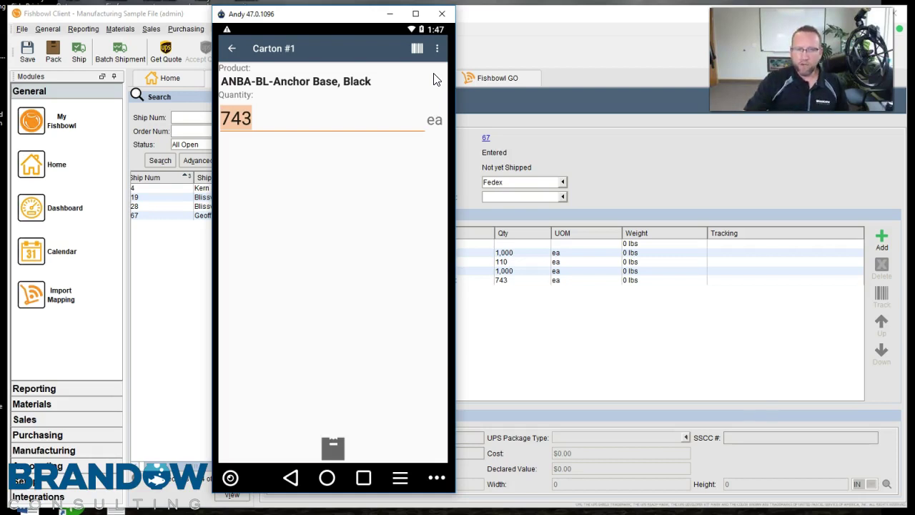
pyautogui.write('500')
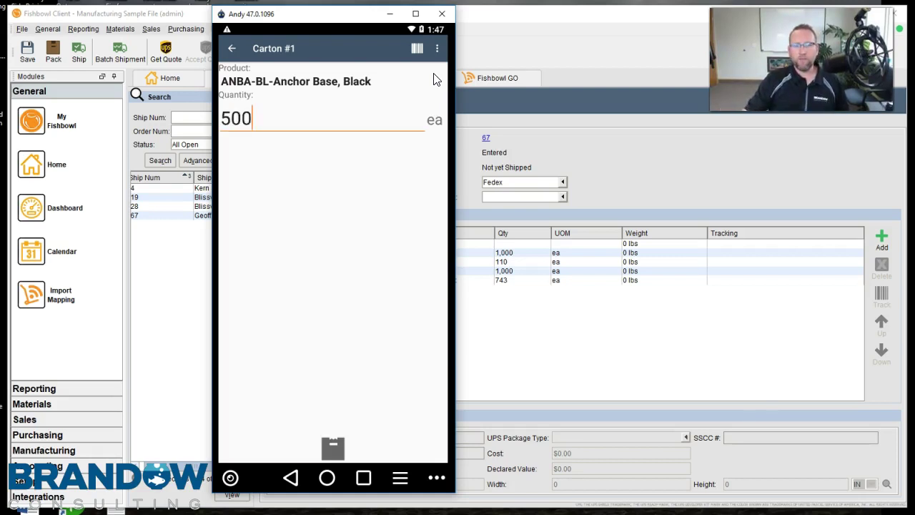
pyautogui.click(407, 228)
pyautogui.click(332, 446)
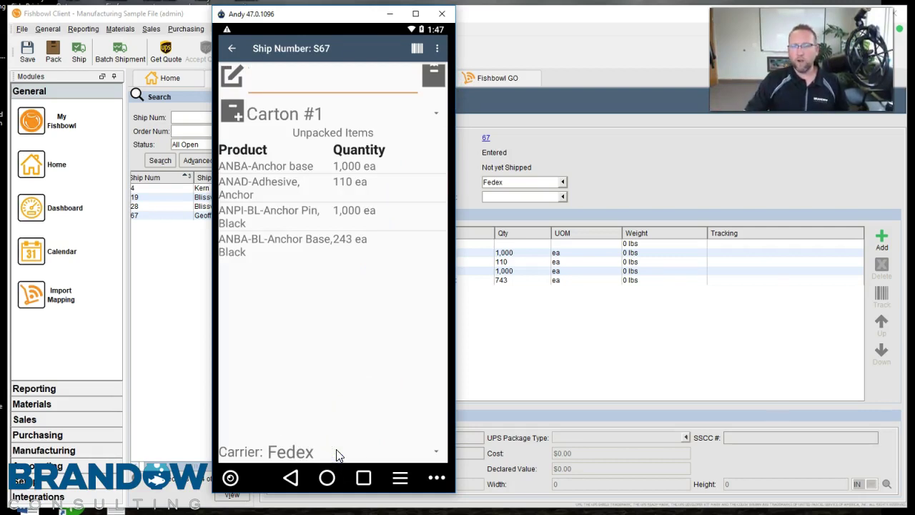
# Add Carton #2 and pack 500 ea of ANPI-BL Anchor Pin, Black into it
pyautogui.moveTo(339, 456); pyautogui.dragTo(327, 130)
pyautogui.click(238, 118)
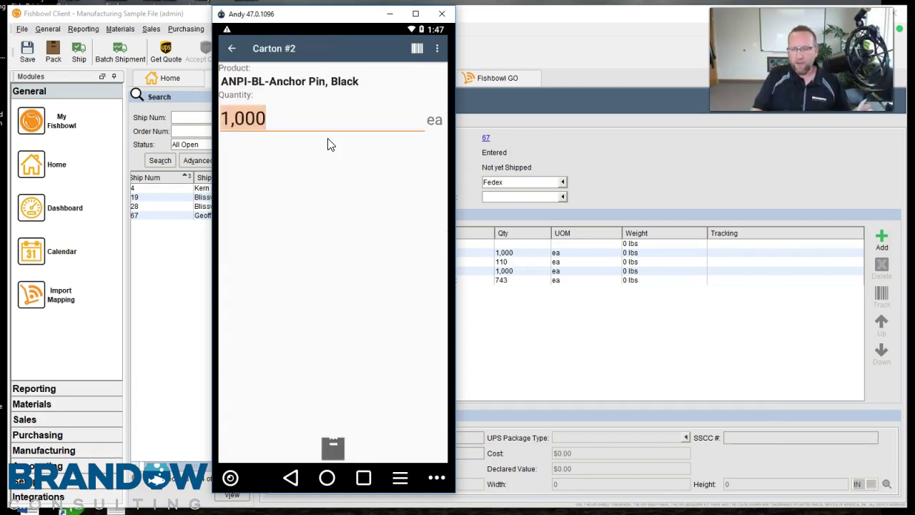
pyautogui.write('5')
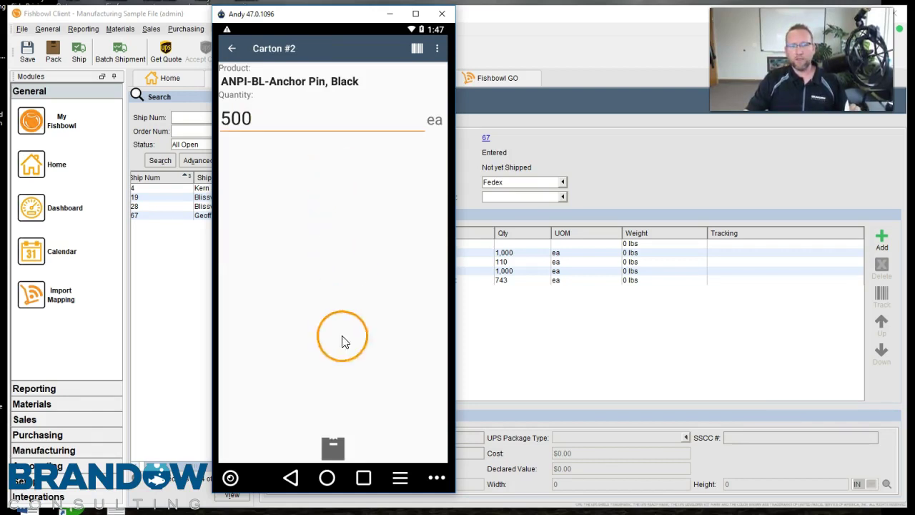
pyautogui.click(333, 449)
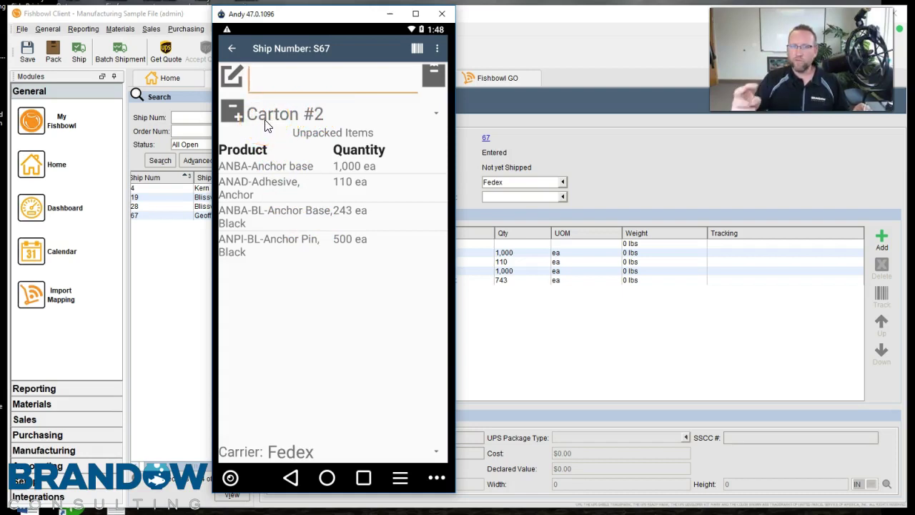
# Add Carton #3 and pack all 110 ea of ANAD Adhesive, Anchor and the remaining 243 ea of ANBA-BL into it
pyautogui.click(233, 112)
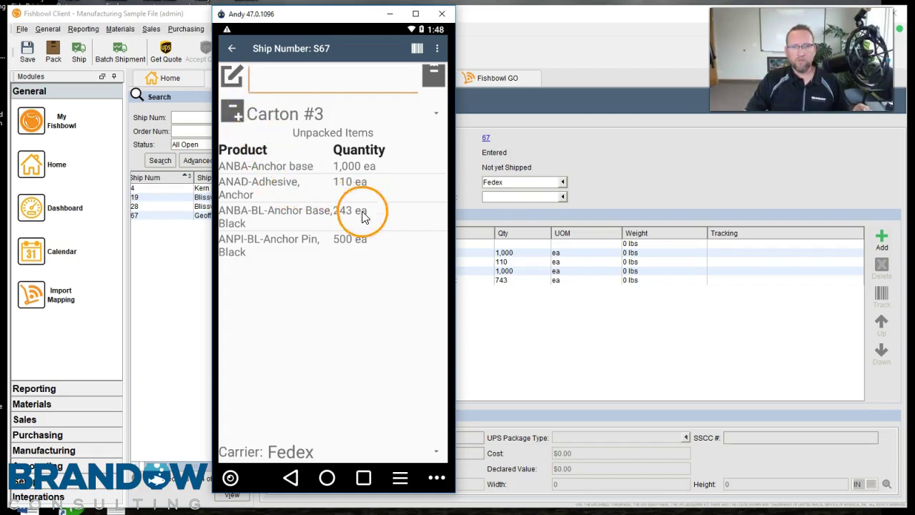
pyautogui.click(330, 193)
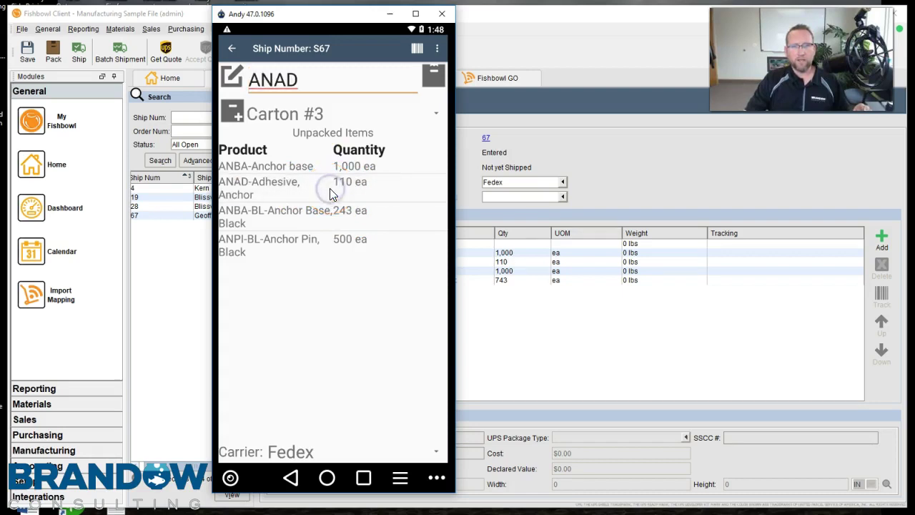
pyautogui.click(433, 80)
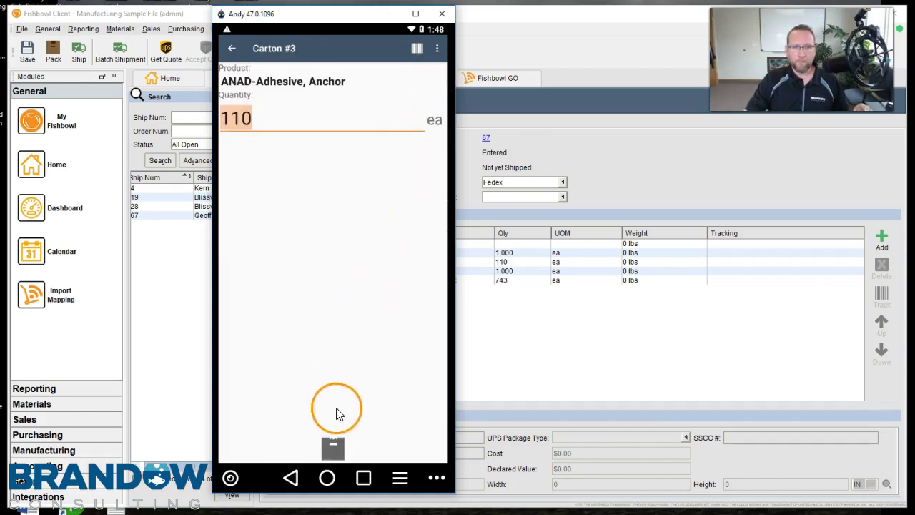
pyautogui.click(333, 448)
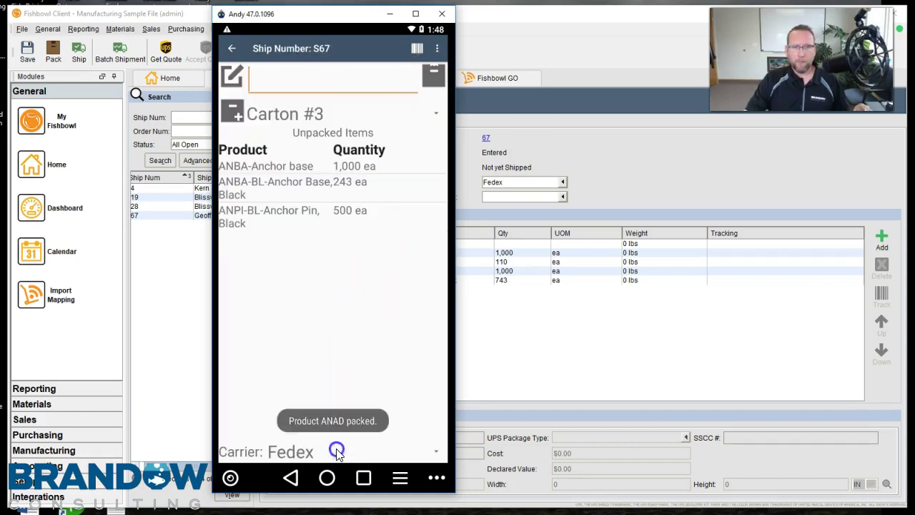
pyautogui.click(321, 195)
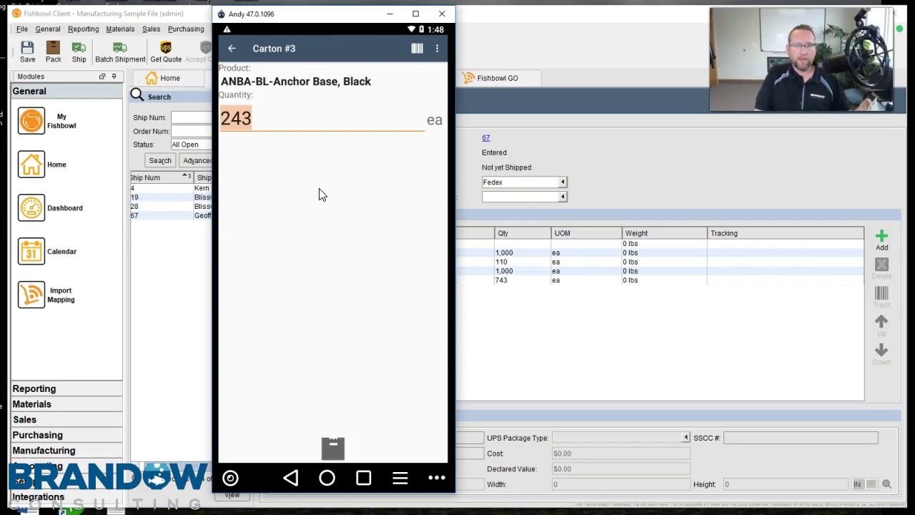
pyautogui.click(332, 448)
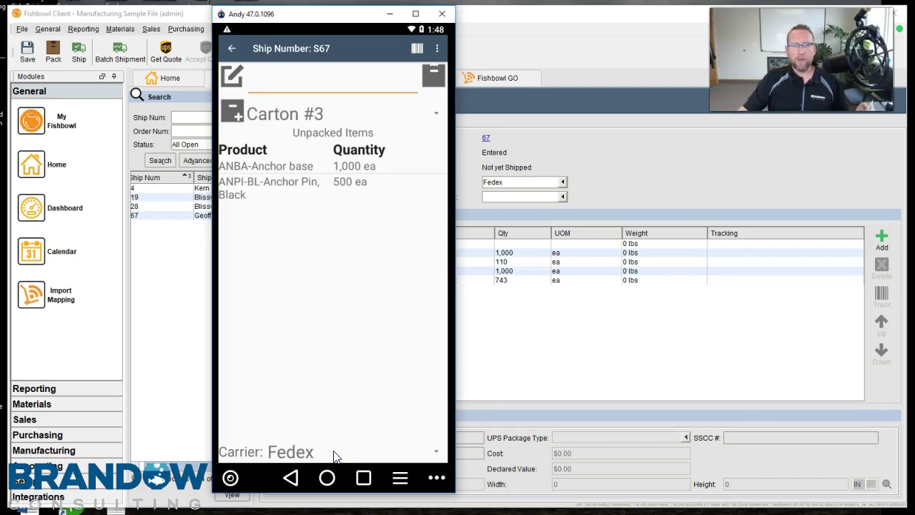
# Add Carton #4 and pack all 1,000 ea of ANBA Anchor base into it
pyautogui.click(234, 113)
pyautogui.click(304, 120)
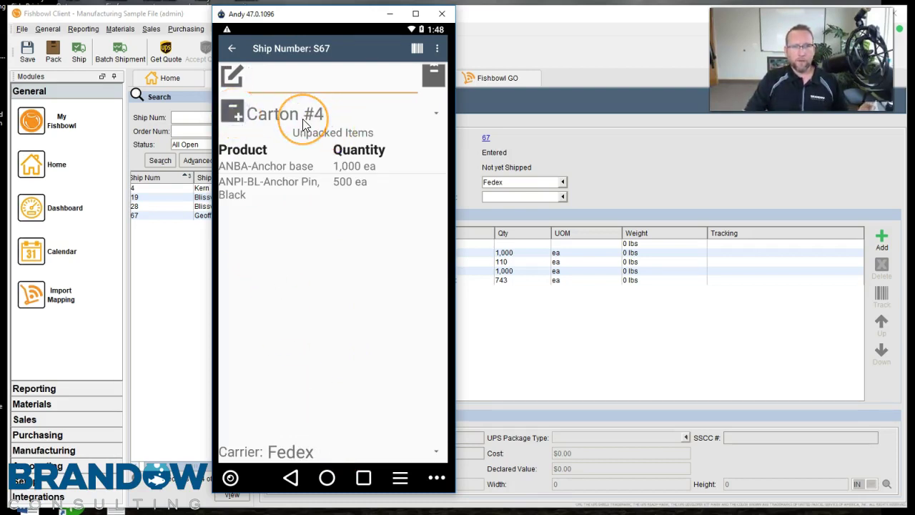
pyautogui.click(345, 166)
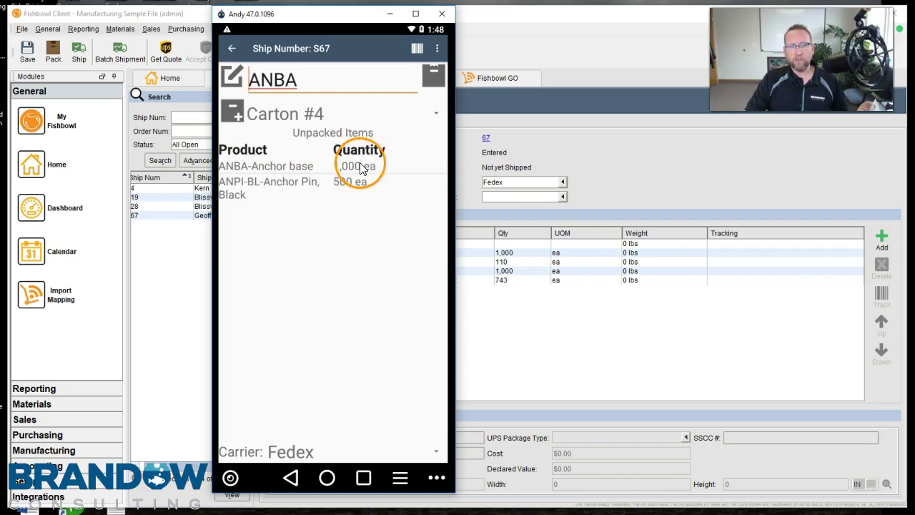
pyautogui.click(432, 75)
pyautogui.click(333, 447)
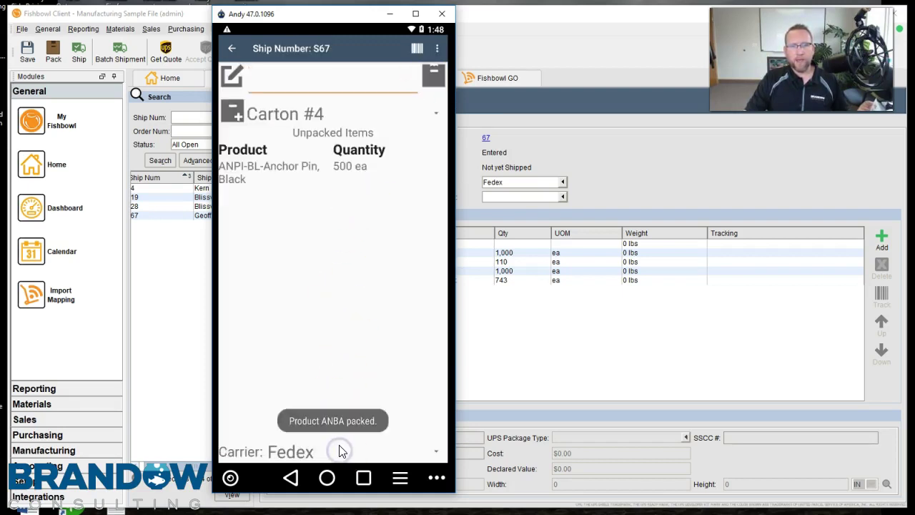
# Add Carton #5, pack the remaining 500 ea of ANPI-BL into it, and decline printing the packing list
pyautogui.click(241, 119)
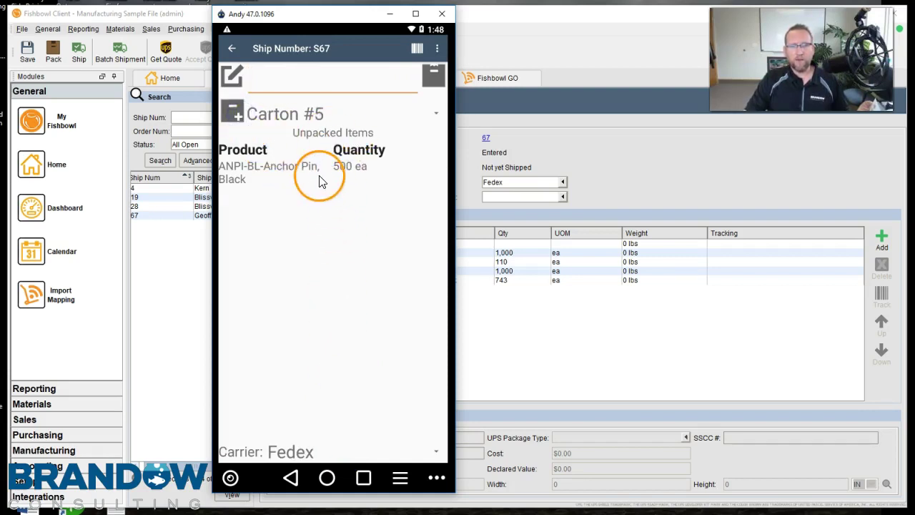
pyautogui.write('ANPI-BL')
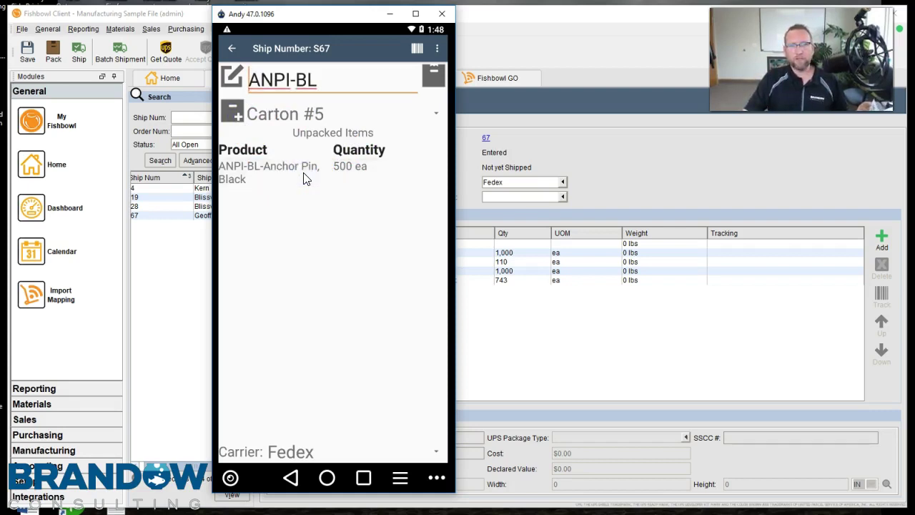
pyautogui.click(429, 78)
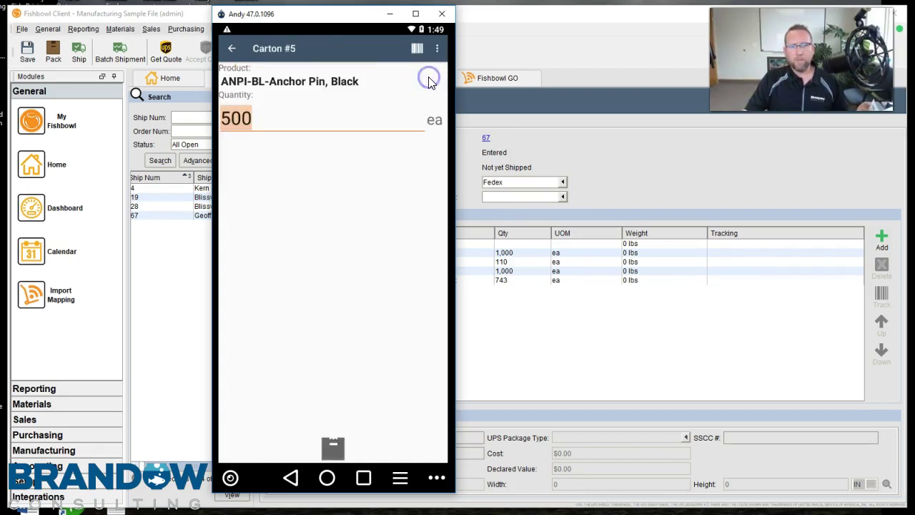
pyautogui.click(334, 448)
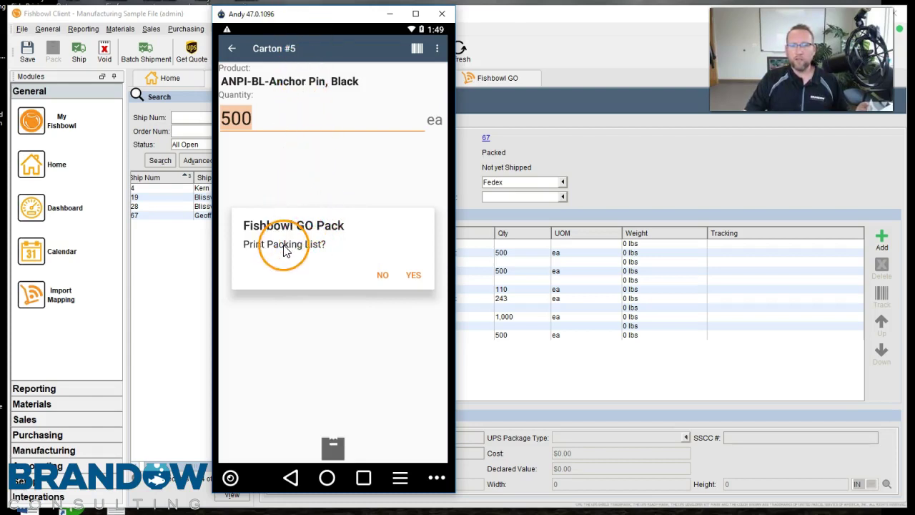
pyautogui.click(383, 276)
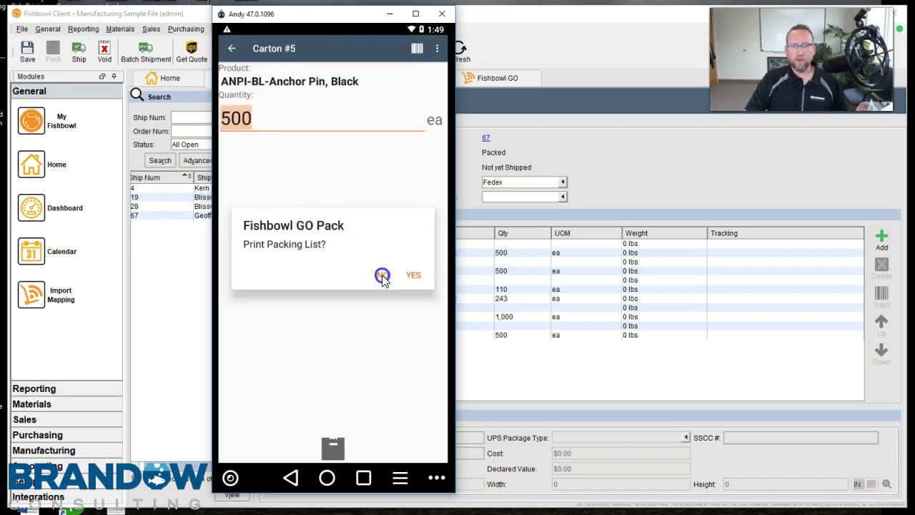
# Switch back to the Fishbowl Client and select Box 1 of the packed shipment to view its pallet details
pyautogui.click(542, 374)
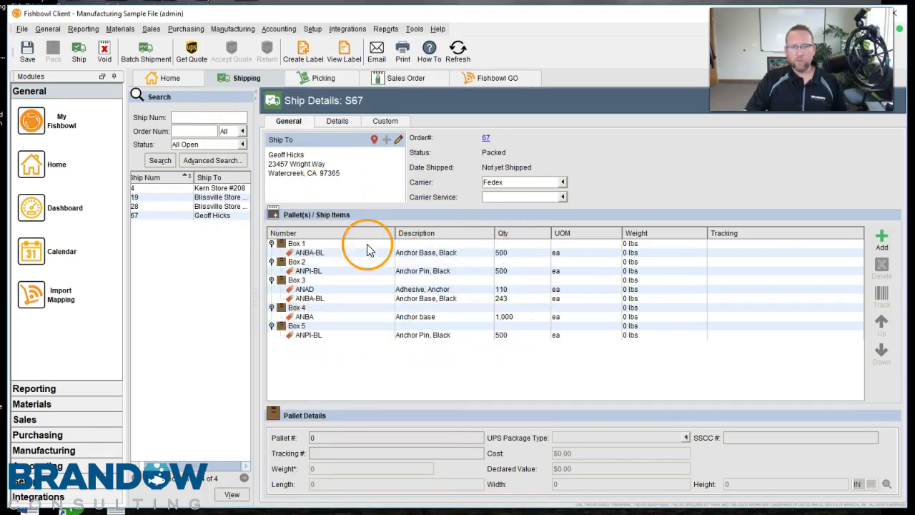
pyautogui.click(304, 245)
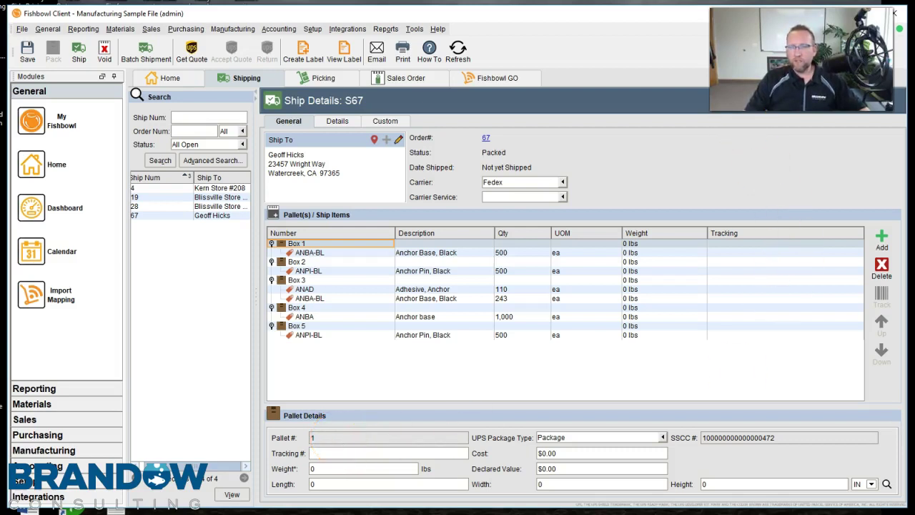
# Open the Shipping module options and display the defined carton types
pyautogui.click(413, 29)
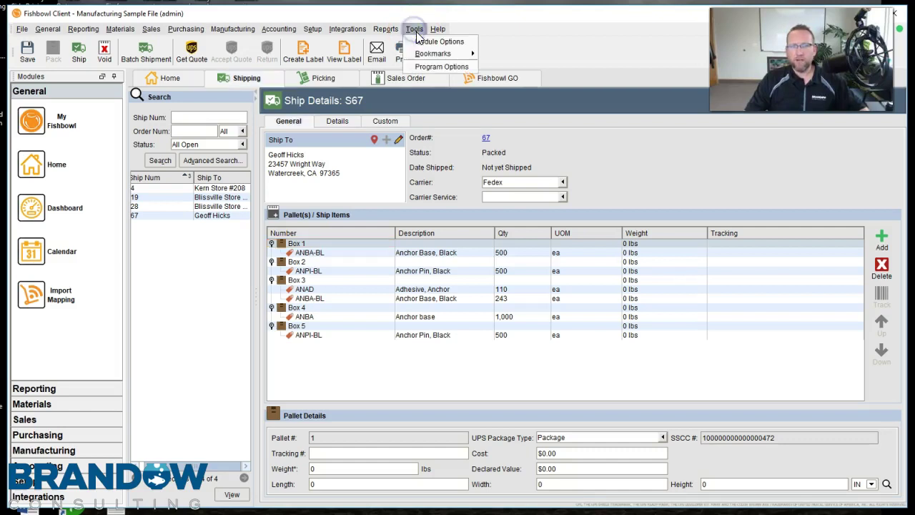
pyautogui.click(423, 42)
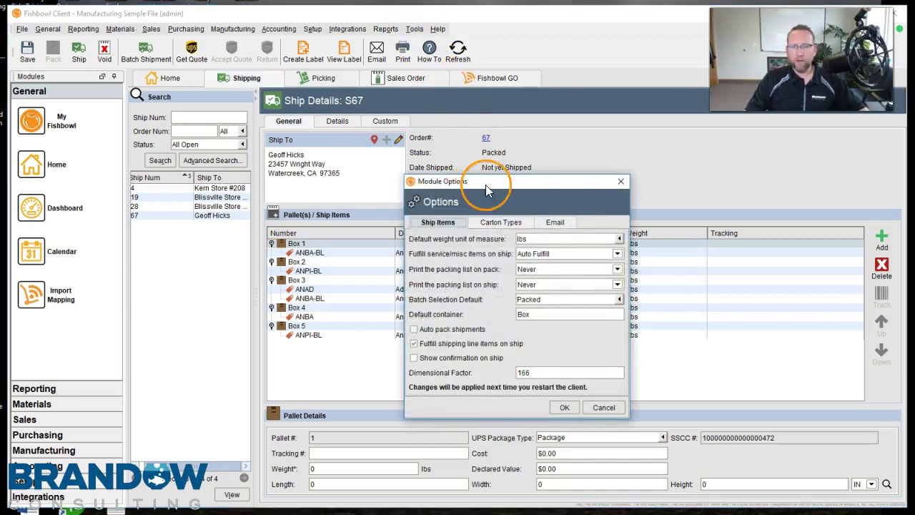
pyautogui.click(493, 222)
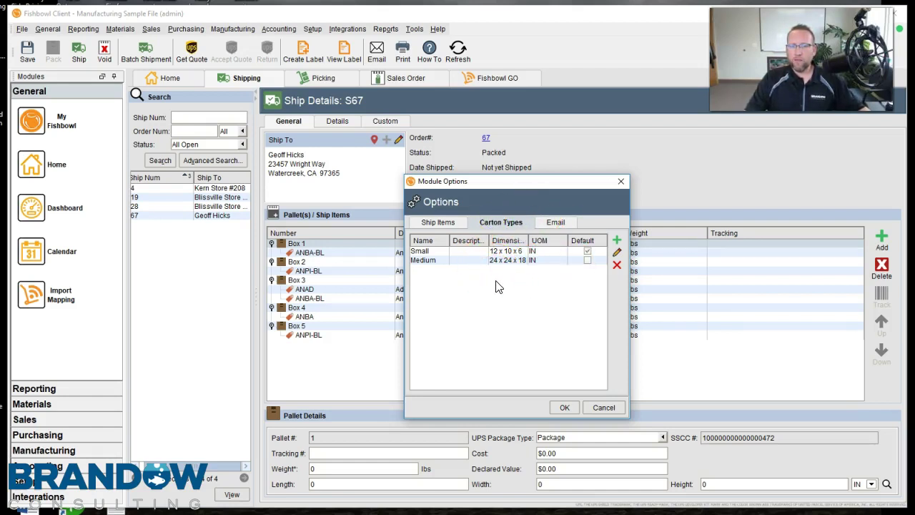
# Cancel the module options and go through the packed boxes and their items one by one to examine each one's pallet details
pyautogui.click(605, 408)
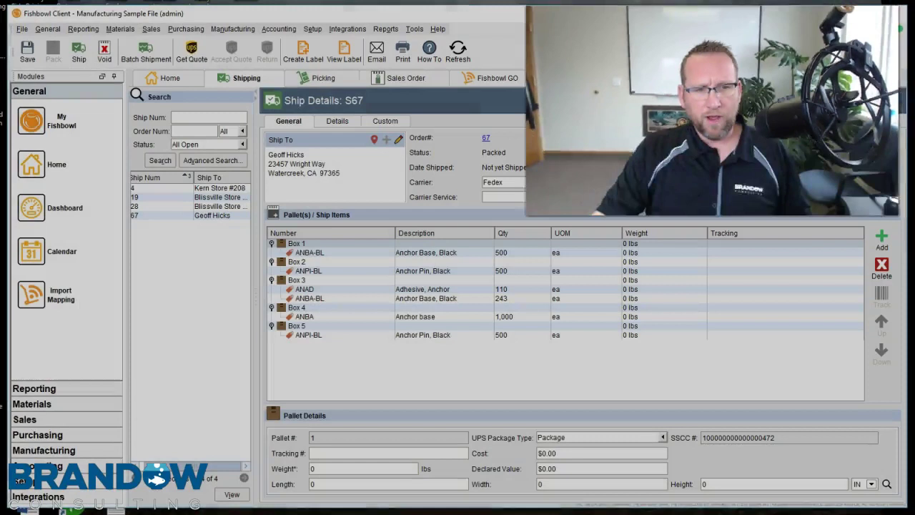
pyautogui.click(304, 244)
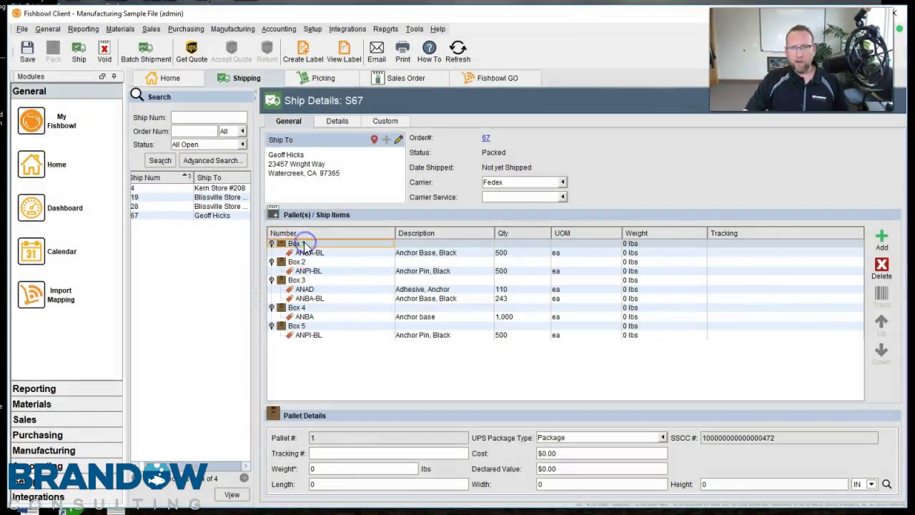
pyautogui.click(299, 262)
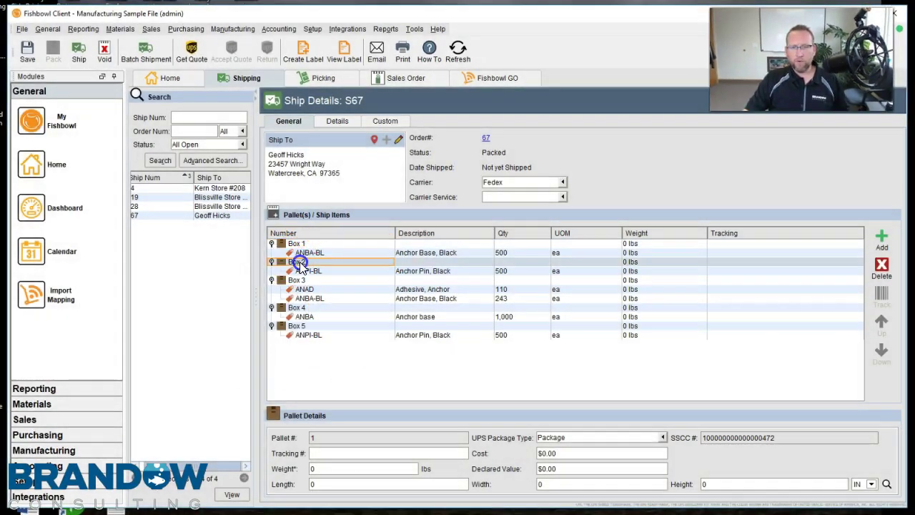
pyautogui.click(297, 280)
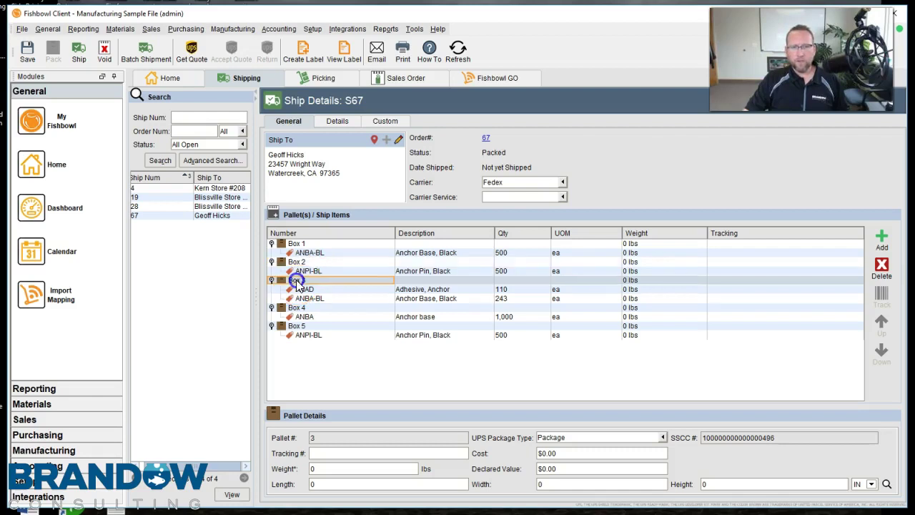
pyautogui.click(298, 307)
pyautogui.click(299, 335)
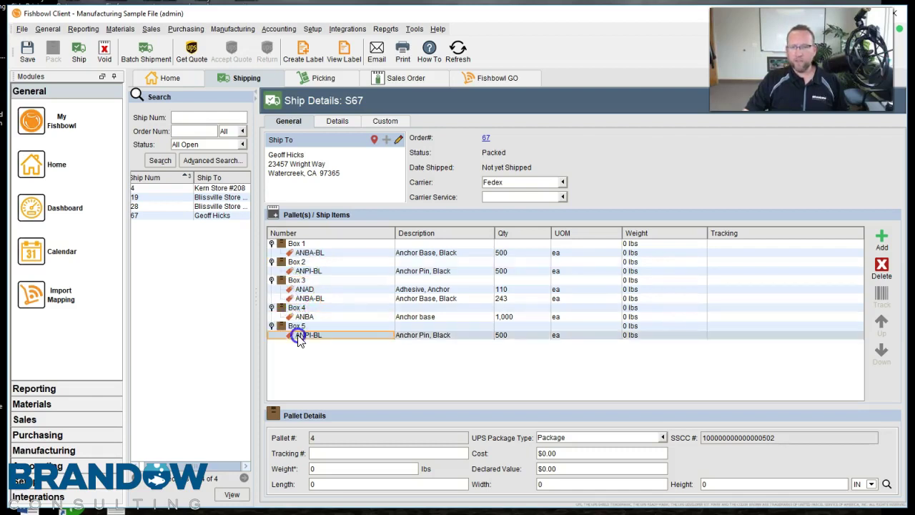
pyautogui.click(303, 318)
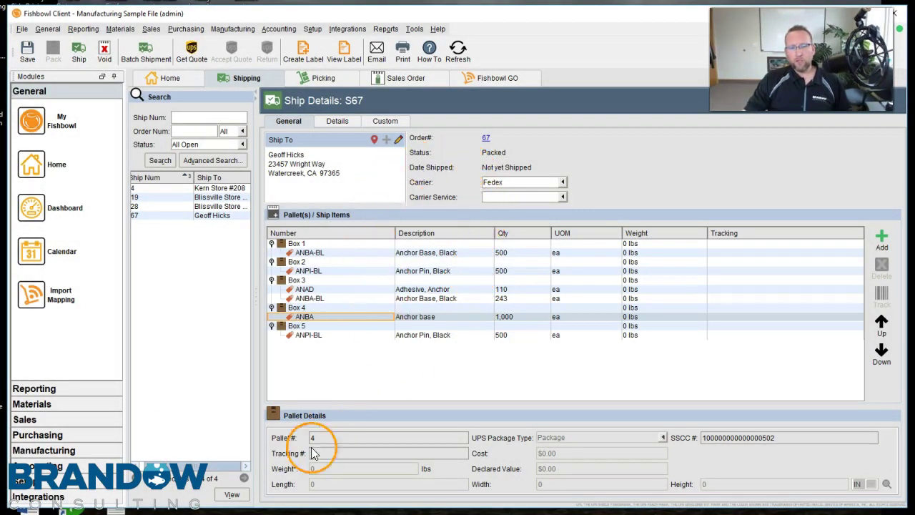
pyautogui.click(317, 262)
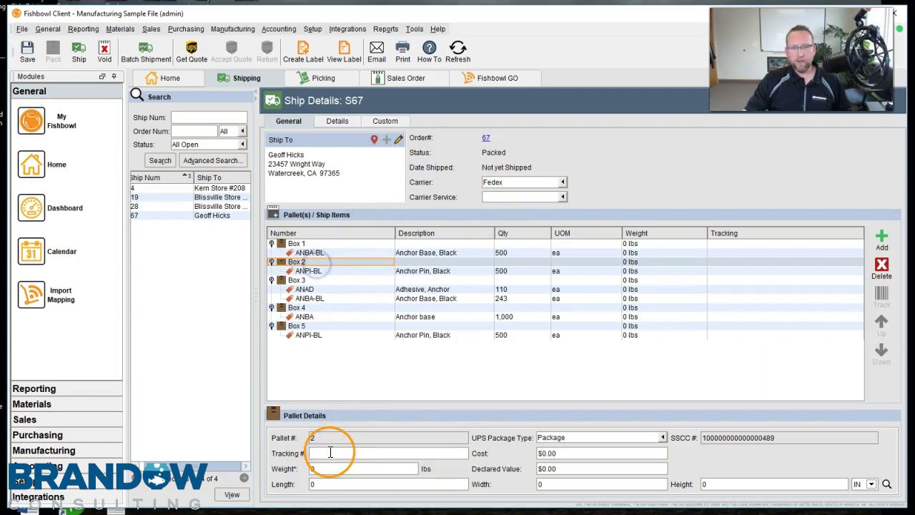